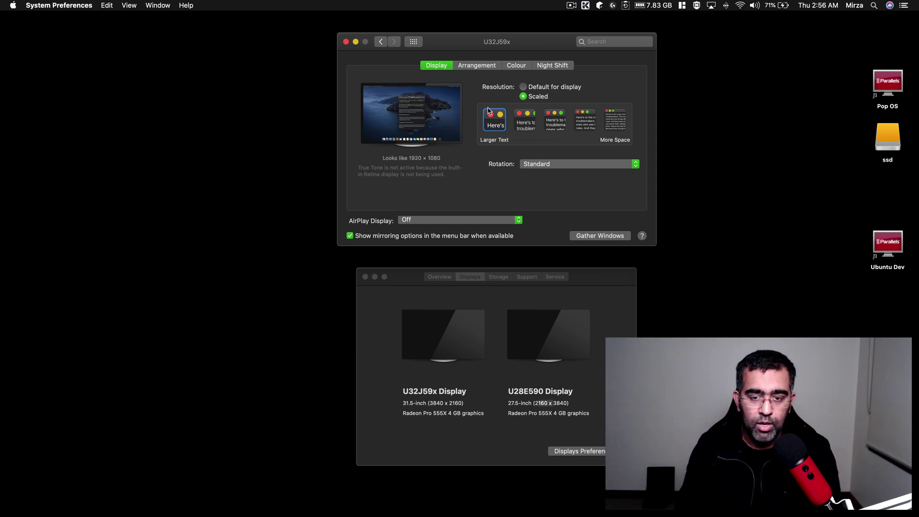
# Check the U32J59x's native 3840 × 2160 resolution in the display hardware summary.
pyautogui.click(587, 319)
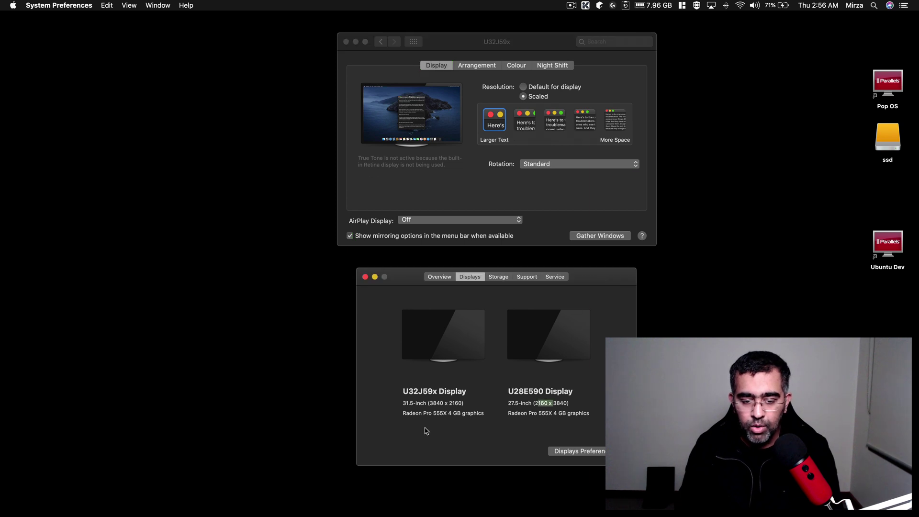
pyautogui.moveTo(429, 402); pyautogui.dragTo(453, 401)
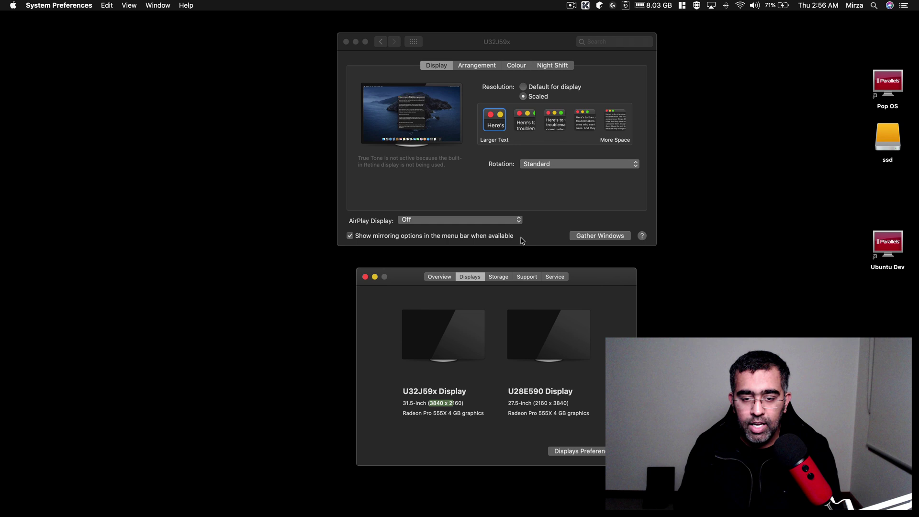
pyautogui.click(496, 127)
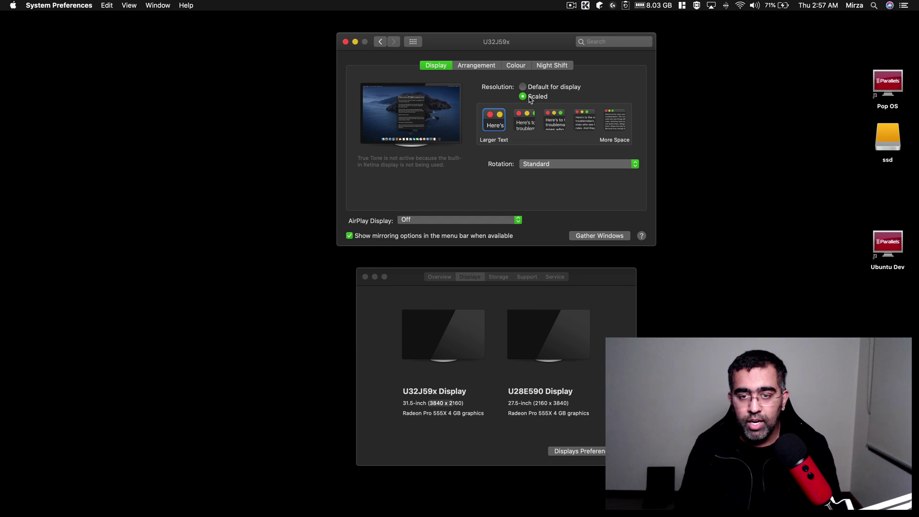
# Option-select Scaled to list every resolution from 3840 × 2160 down to 1920 × 1080.
pyautogui.press('alt')
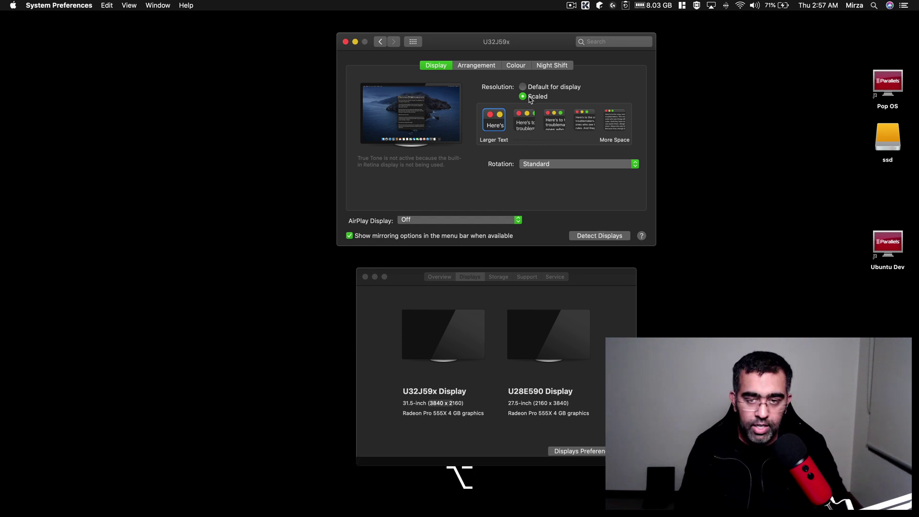
pyautogui.keyDown('alt'); pyautogui.click(529, 100); pyautogui.keyUp('alt')
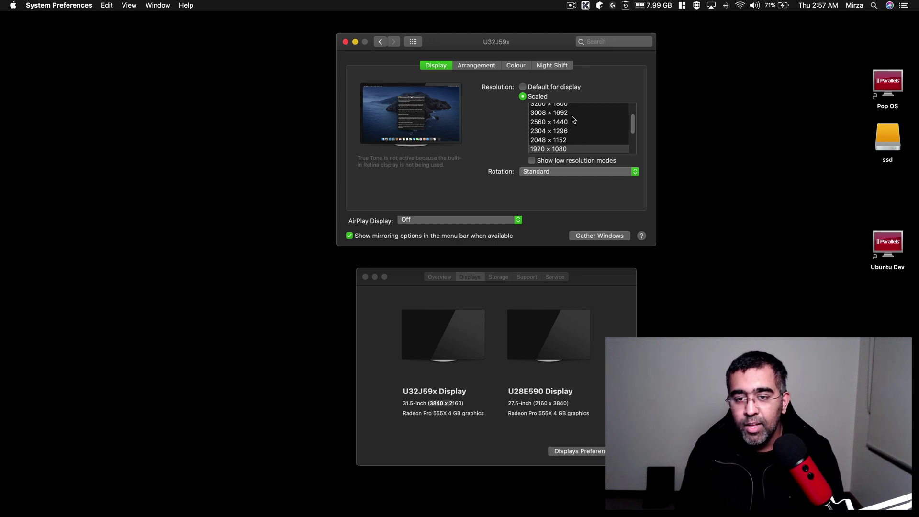
pyautogui.scroll(3, 569, 119)
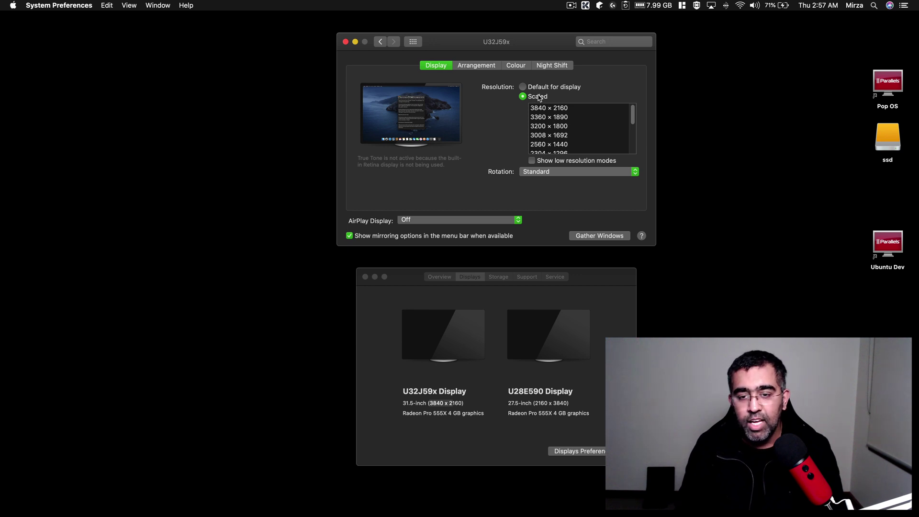
pyautogui.press('alt')
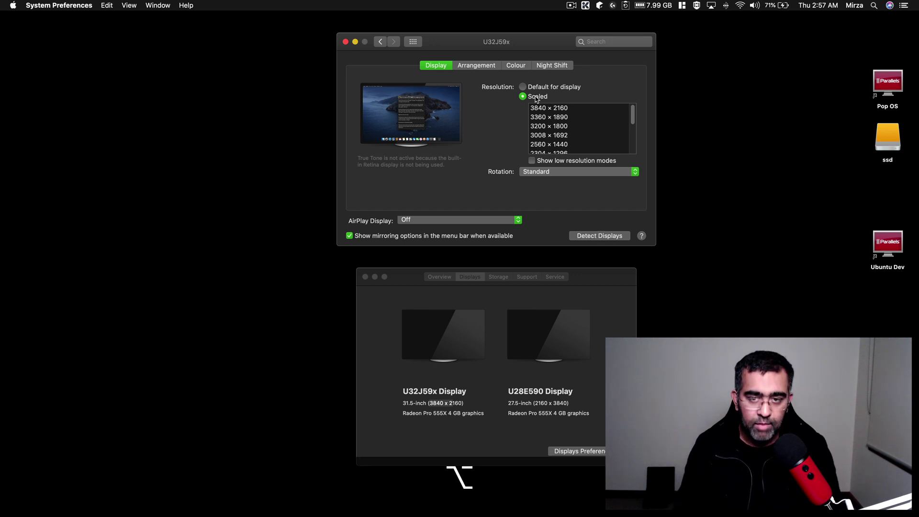
pyautogui.keyDown('alt'); pyautogui.click(536, 99); pyautogui.keyUp('alt')
pyautogui.keyDown('alt'); pyautogui.click(535, 99); pyautogui.keyUp('alt')
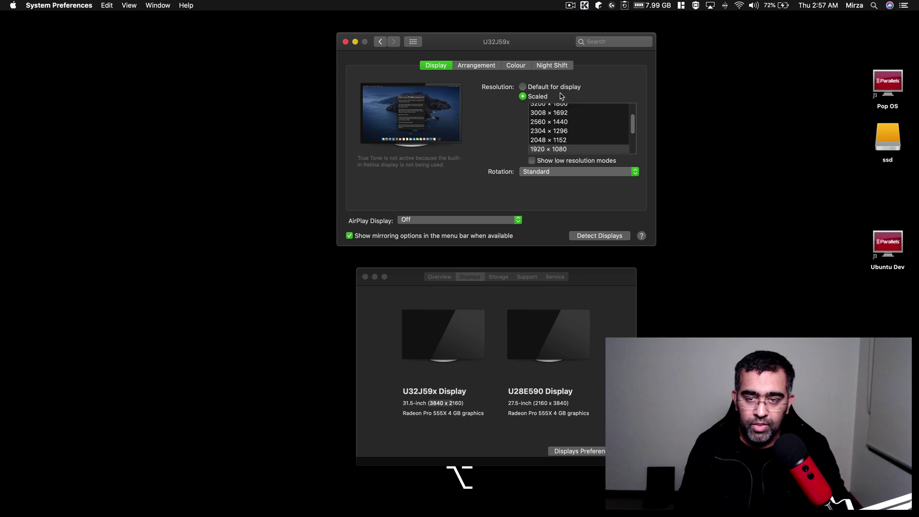
# Turn on Show low resolution modes, adding entries like 2048 × 1152 to the list.
pyautogui.click(533, 161)
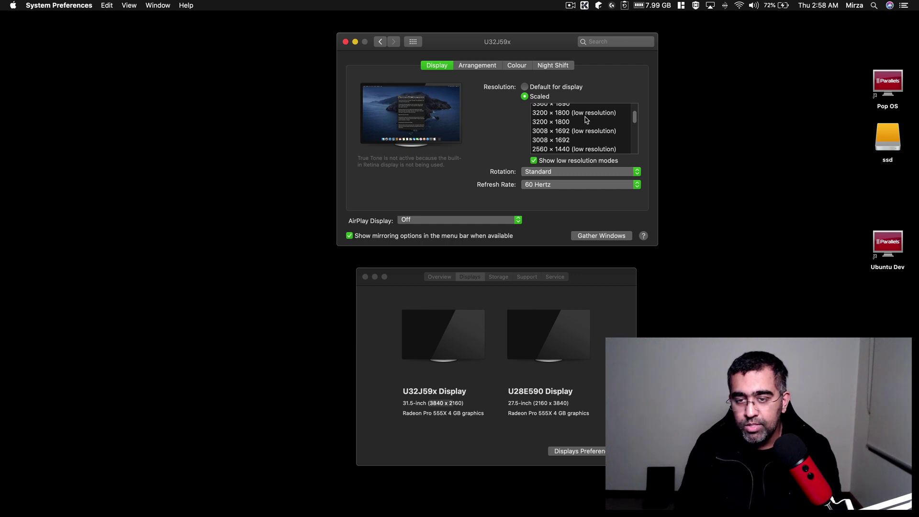
pyautogui.scroll(-1, 586, 119)
pyautogui.scroll(-1, 590, 122)
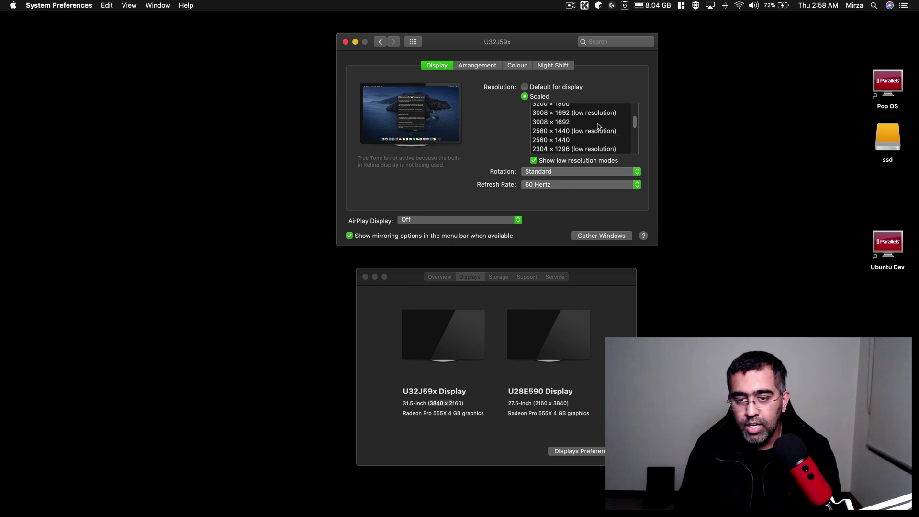
pyautogui.scroll(-2, 597, 127)
pyautogui.scroll(-1, 598, 126)
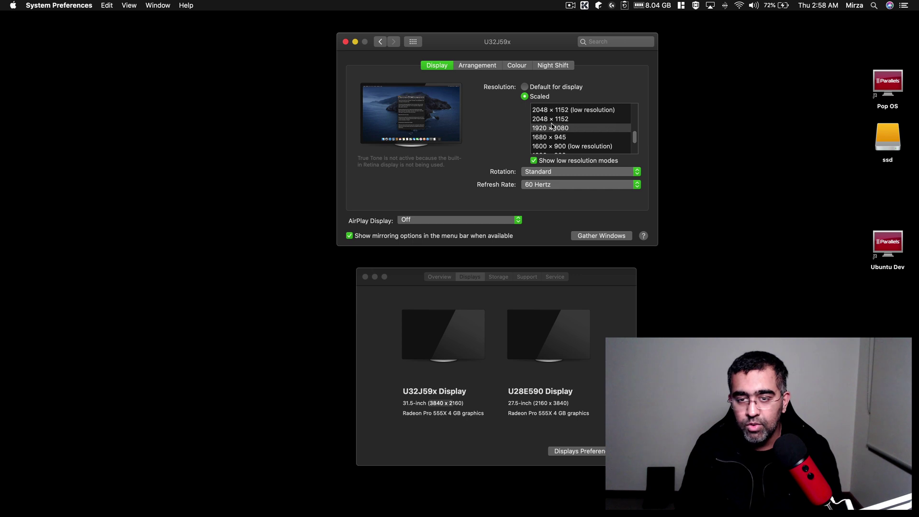
pyautogui.scroll(-3, 553, 126)
pyautogui.scroll(1, 553, 127)
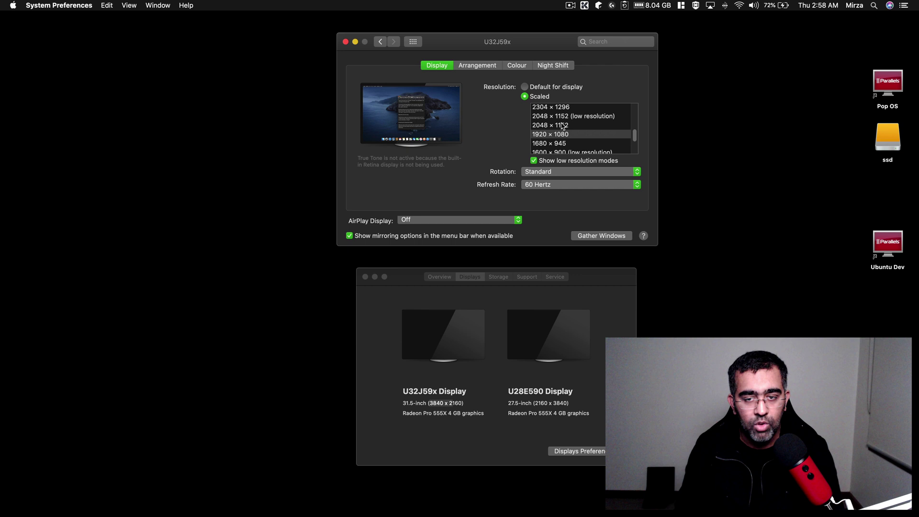
pyautogui.scroll(1, 560, 144)
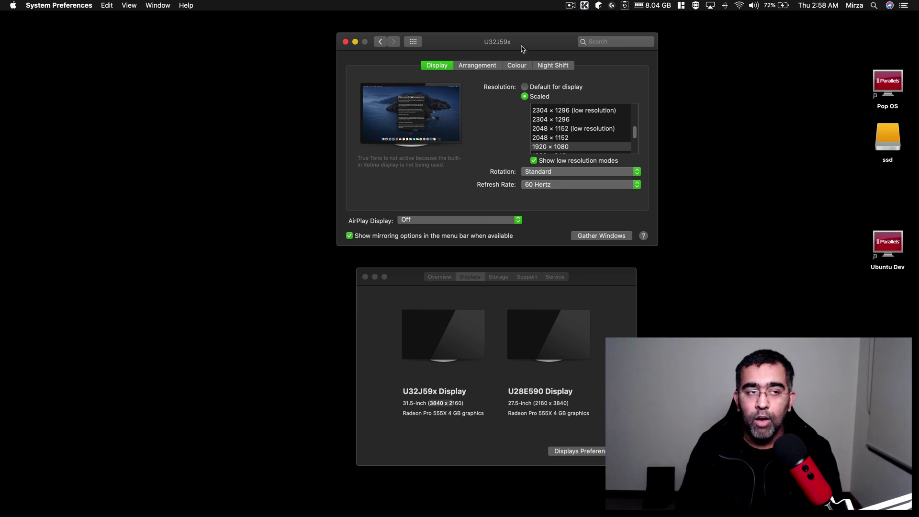
pyautogui.moveTo(522, 49); pyautogui.dragTo(522, 47)
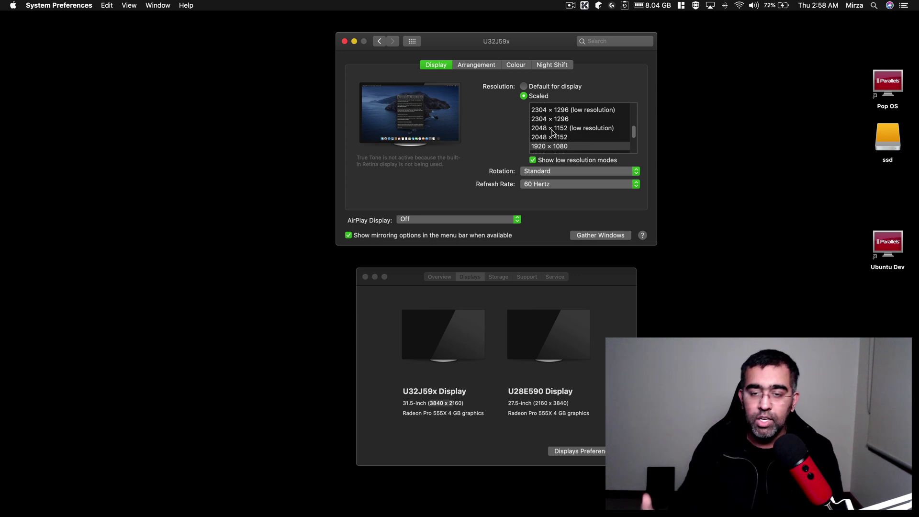
pyautogui.click(544, 185)
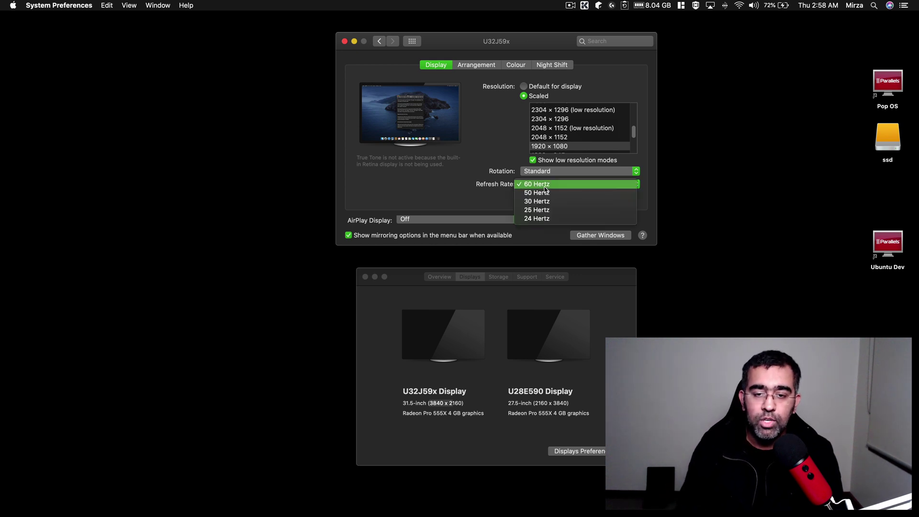
pyautogui.click(468, 195)
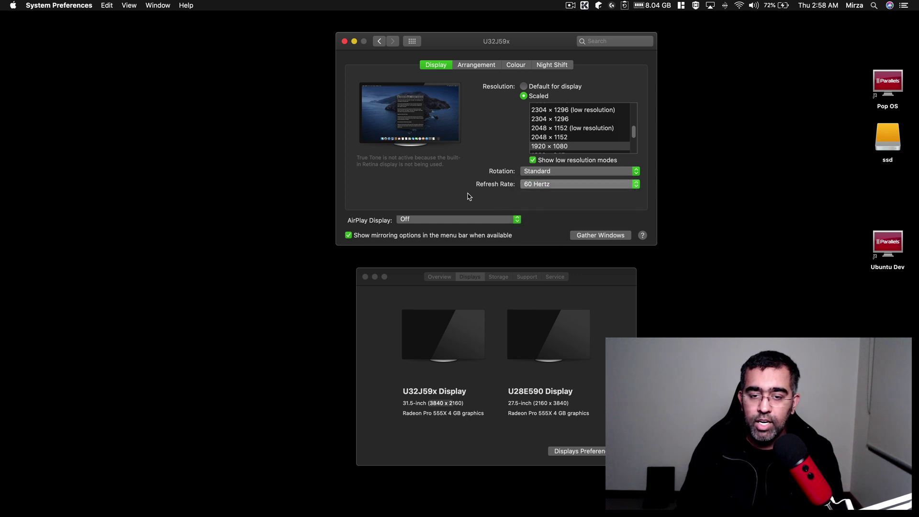